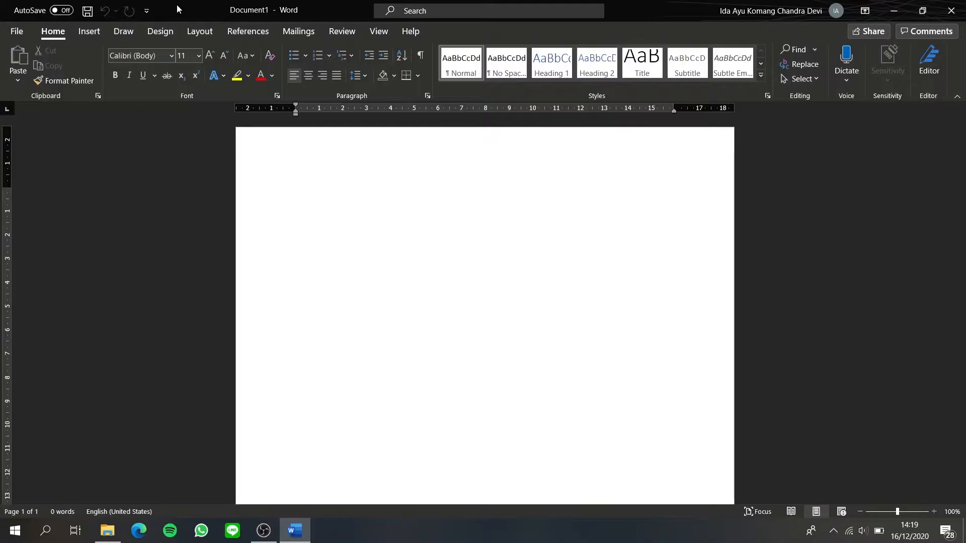
# Add the Email and Quick Print commands to the Quick Access Toolbar
pyautogui.click(146, 9)
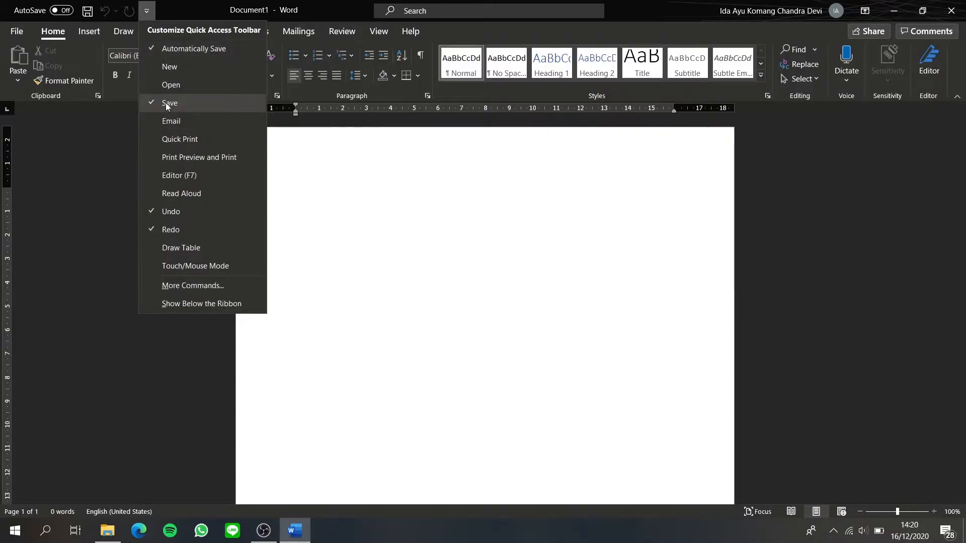
pyautogui.click(164, 122)
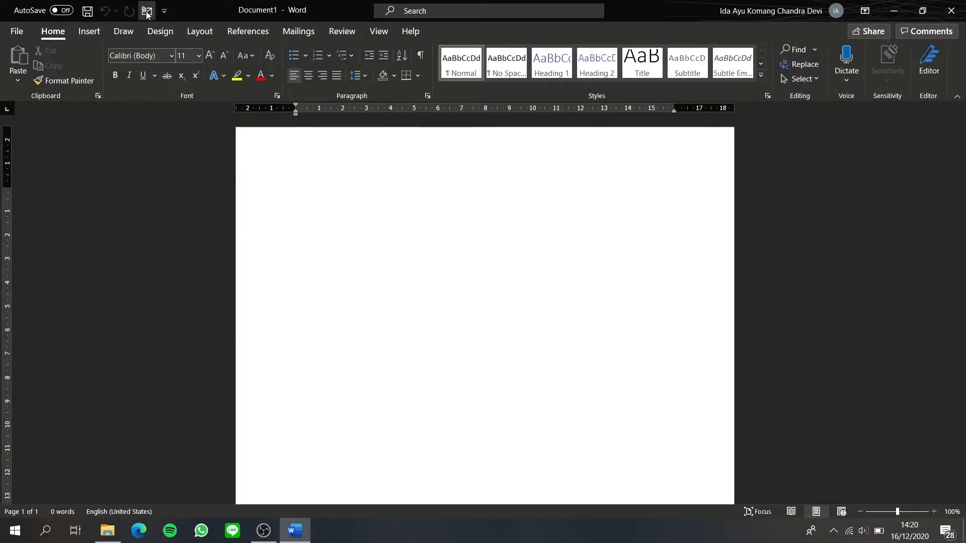
pyautogui.click(164, 11)
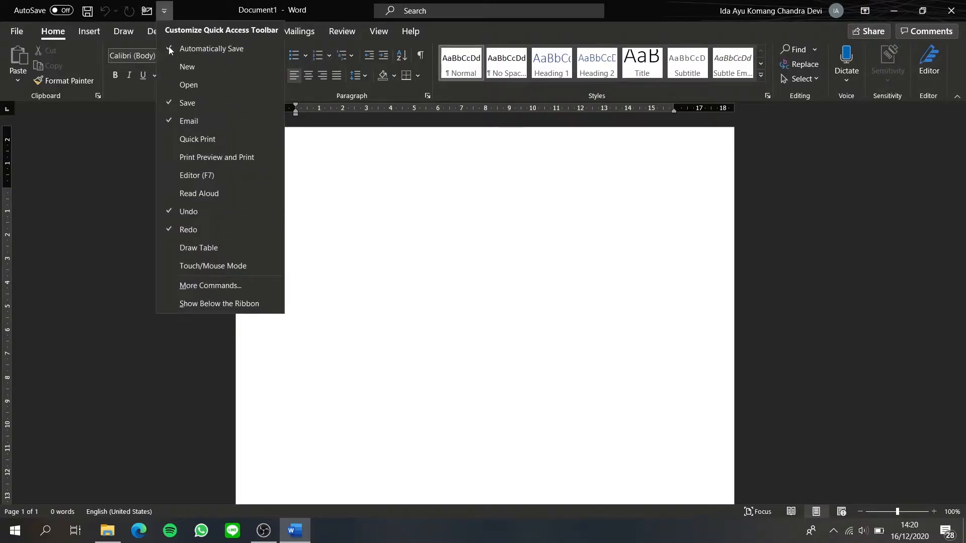
pyautogui.click(180, 139)
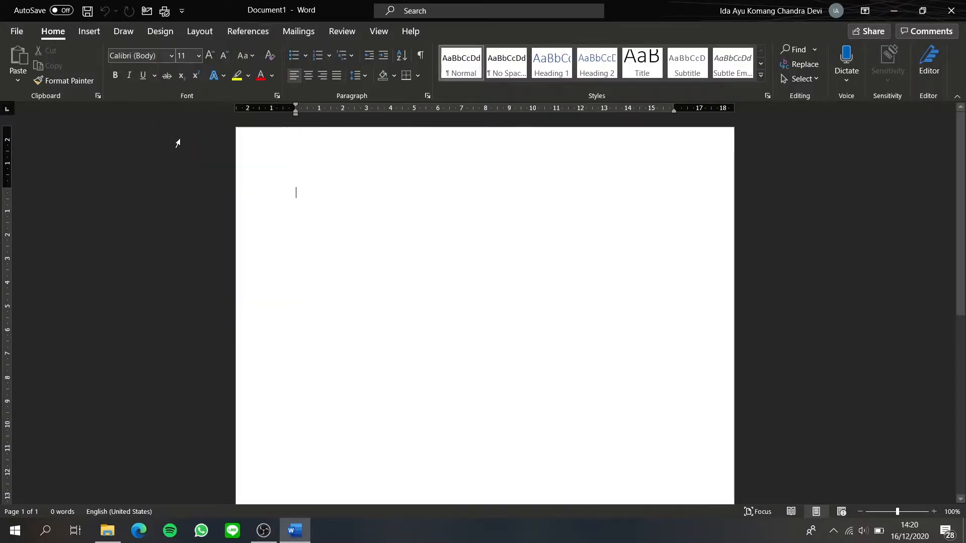
# Remove the Email and Quick Print commands from the Quick Access Toolbar
pyautogui.click(180, 14)
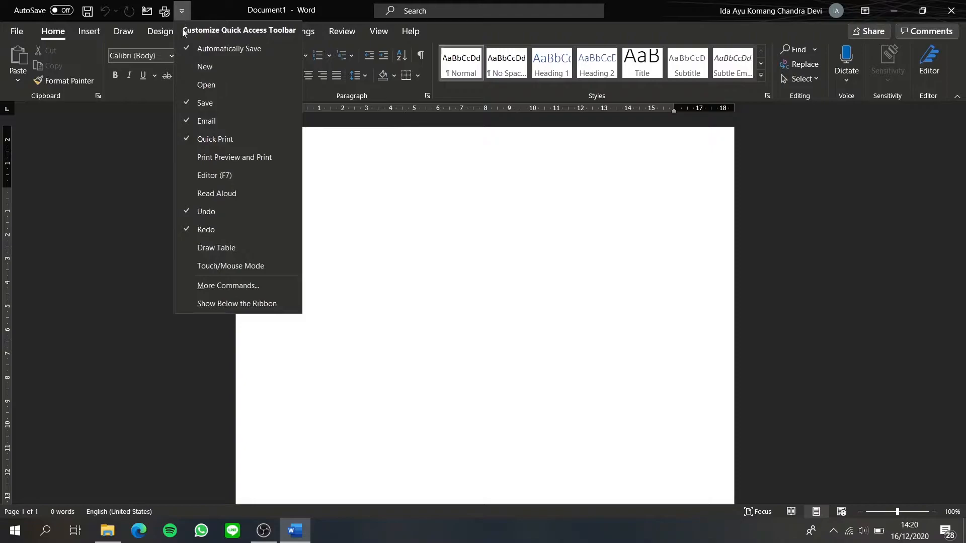
pyautogui.click(188, 121)
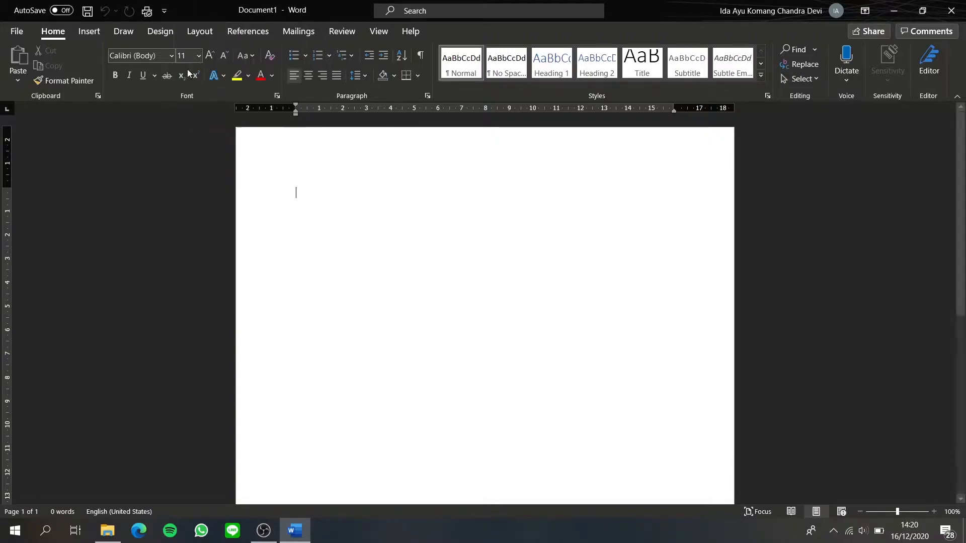
pyautogui.click(164, 11)
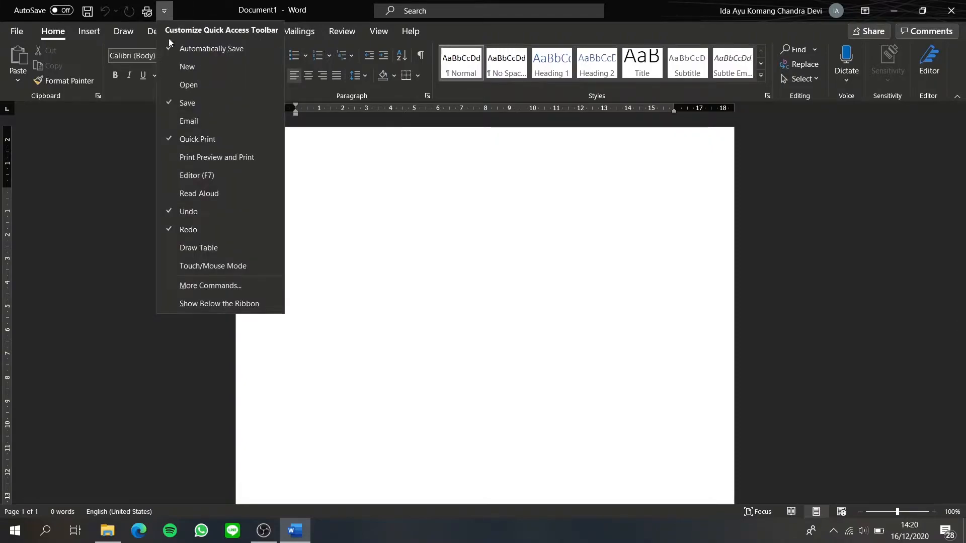
pyautogui.click(176, 139)
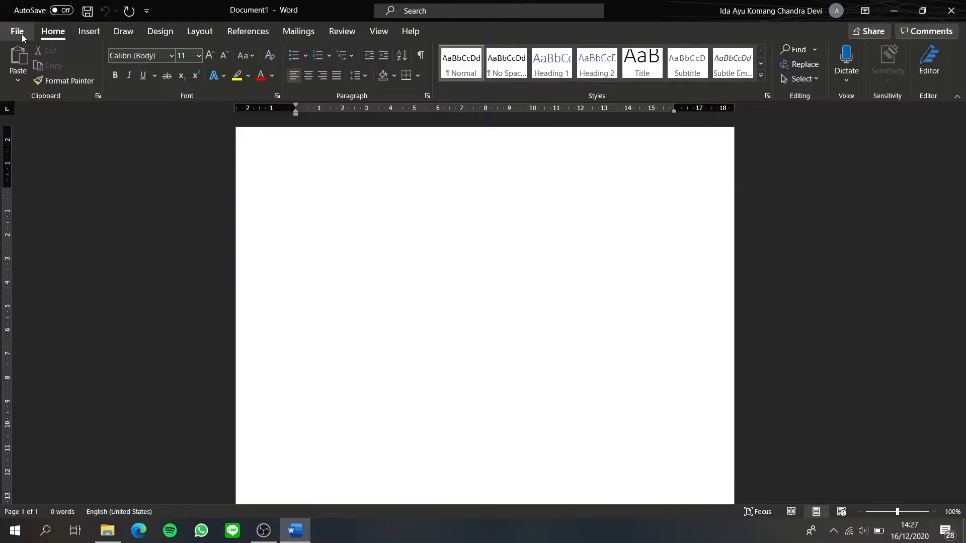
# Examine the Office Theme choices in the general Word options and keep the Black theme
pyautogui.click(20, 32)
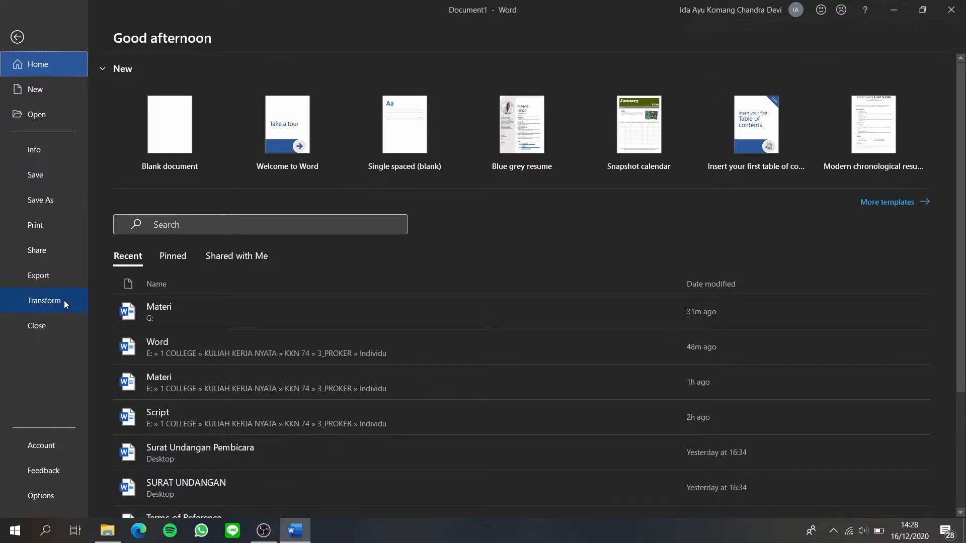
pyautogui.click(44, 497)
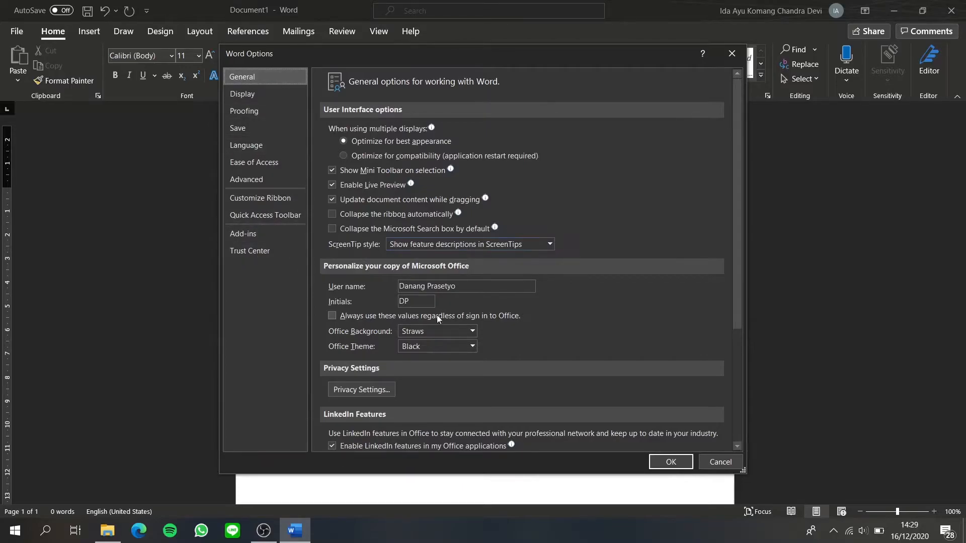
pyautogui.click(421, 345)
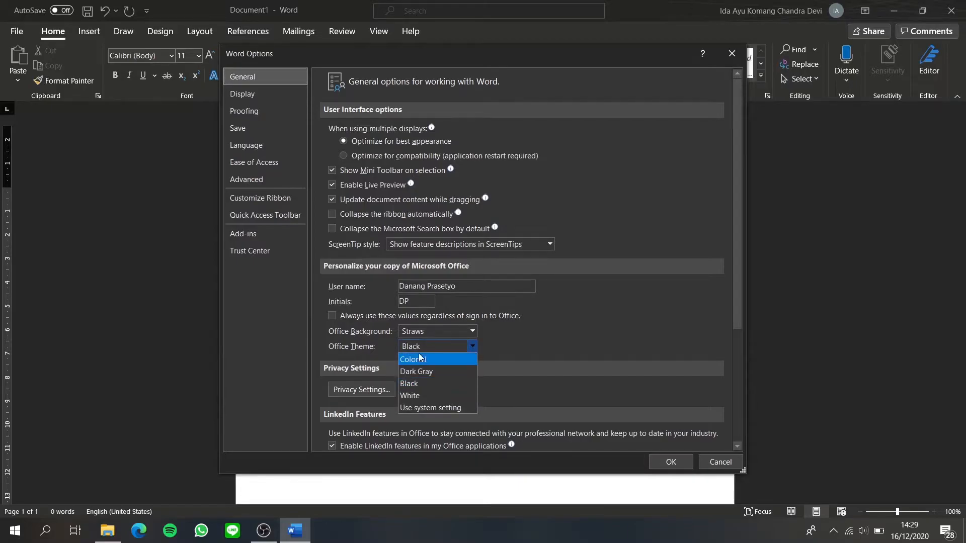
pyautogui.click(429, 347)
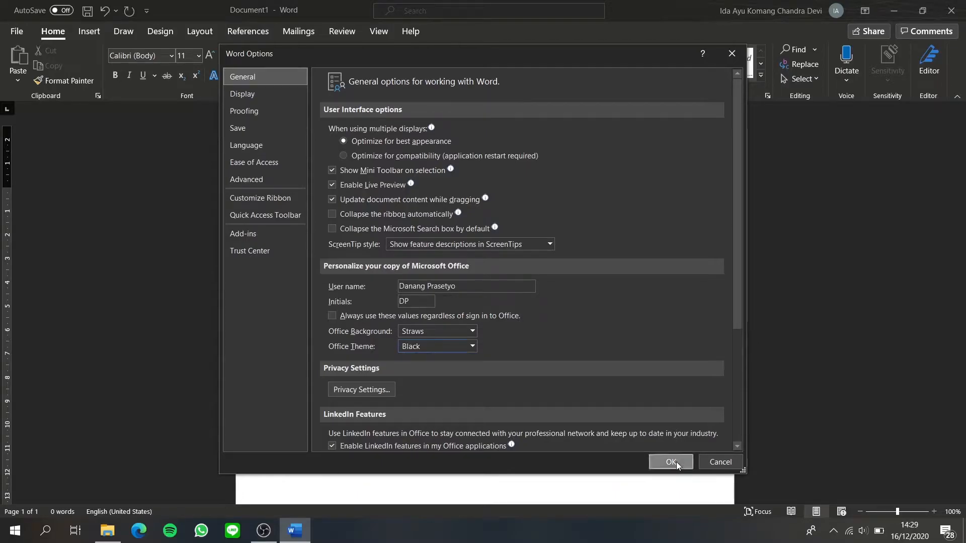
pyautogui.click(671, 462)
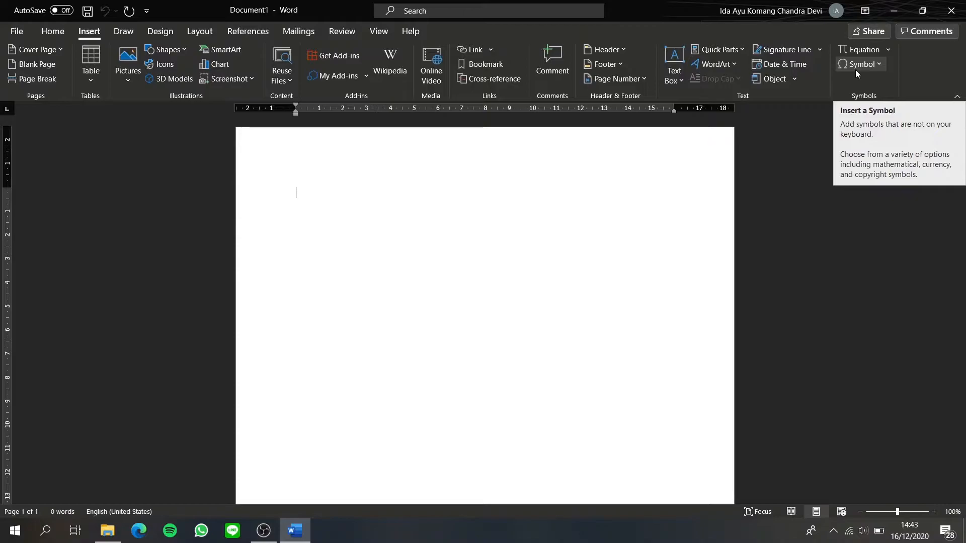
# Examine the commands available for drawing, document design and references, including Insert Citation
pyautogui.click(120, 30)
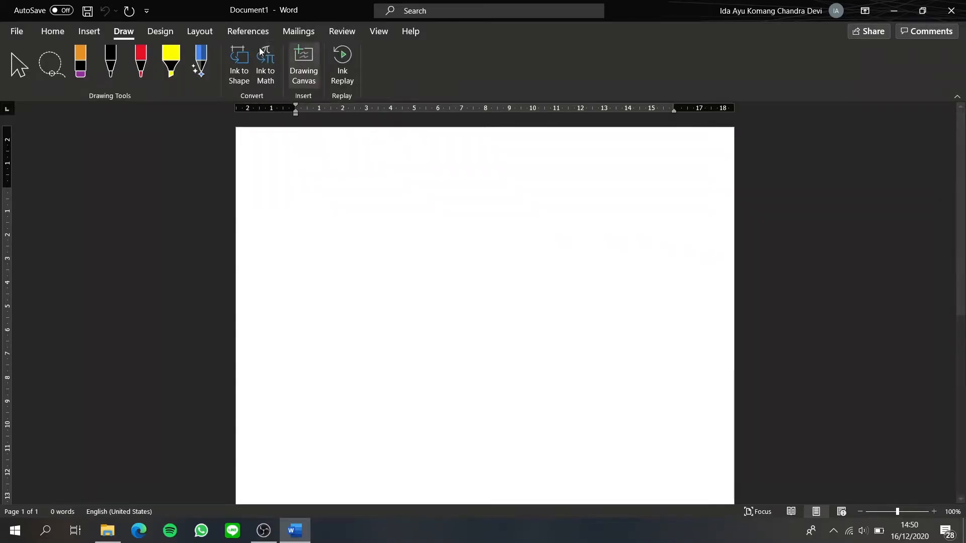
pyautogui.click(153, 32)
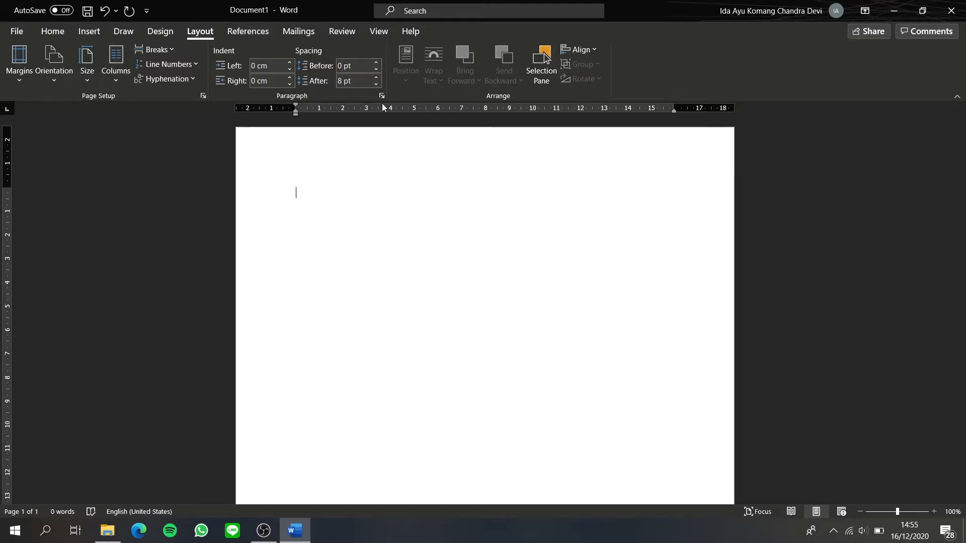
pyautogui.click(262, 31)
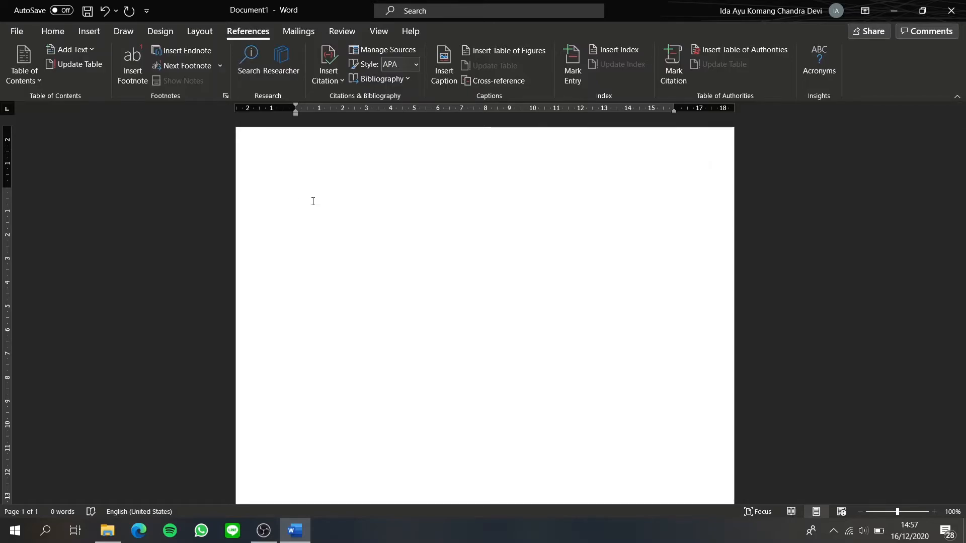
pyautogui.click(331, 80)
pyautogui.click(332, 84)
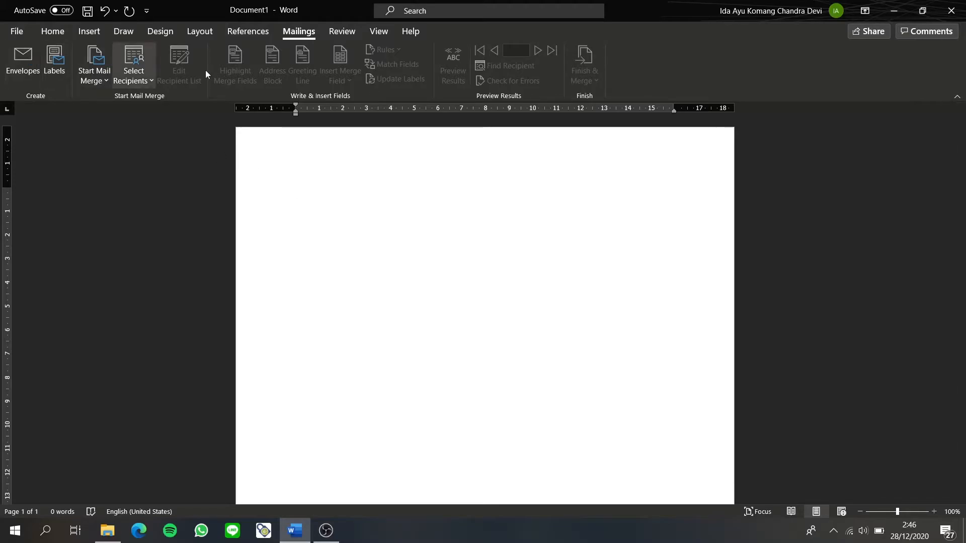
# Examine the document's tracked revisions in the Reviewing Pane and close it again
pyautogui.click(342, 31)
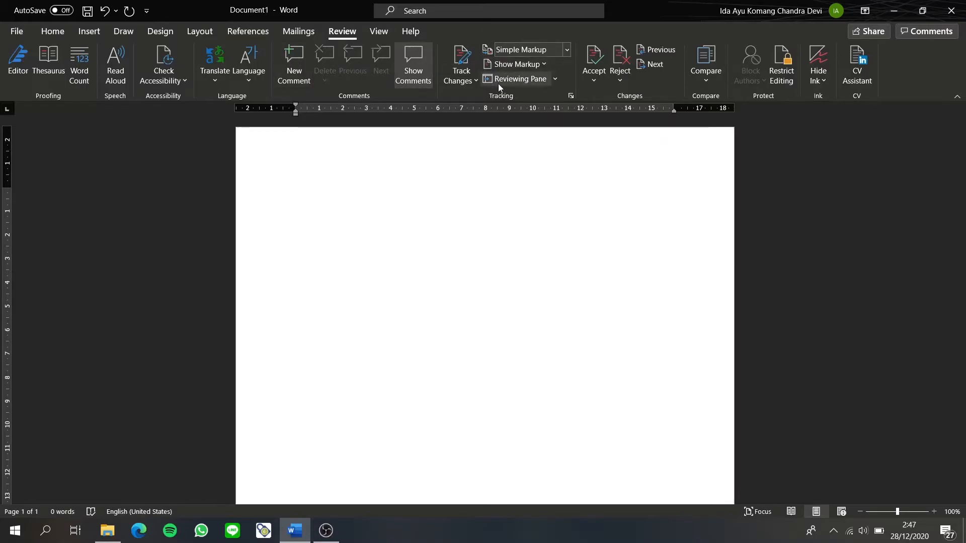
pyautogui.click(533, 80)
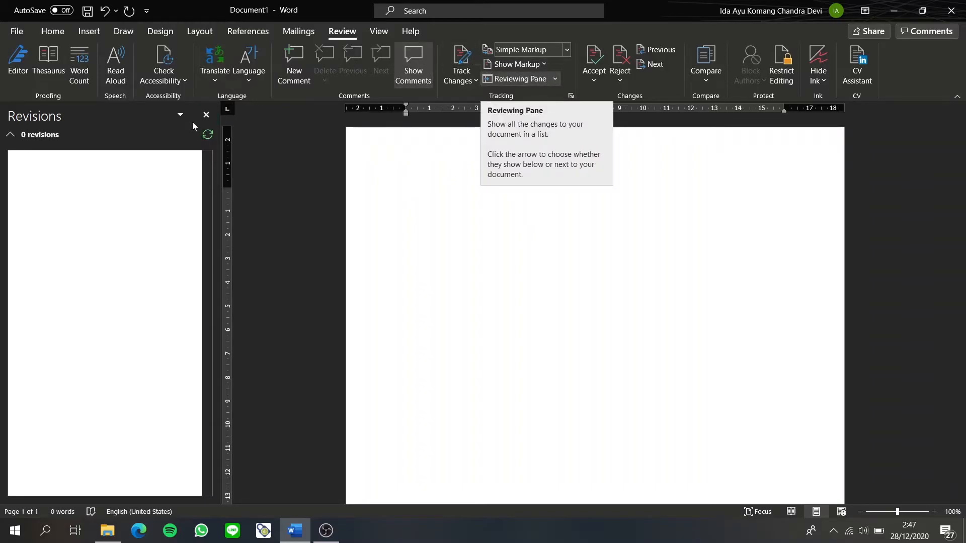
pyautogui.click(206, 114)
# Toggle the ruler, gridlines and Navigation Pane one by one, returning each to its original display setting
pyautogui.click(379, 31)
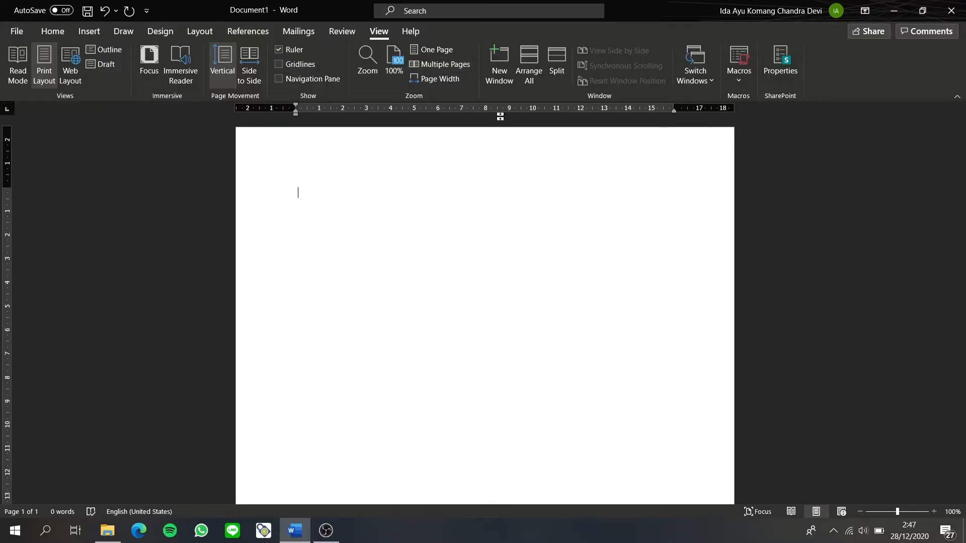
pyautogui.click(289, 50)
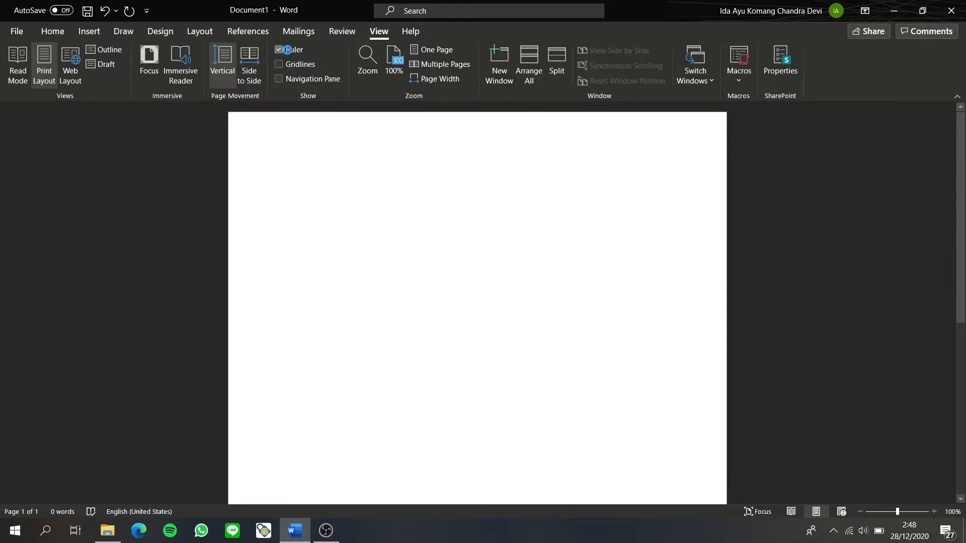
pyautogui.click(287, 50)
pyautogui.click(286, 64)
pyautogui.click(285, 64)
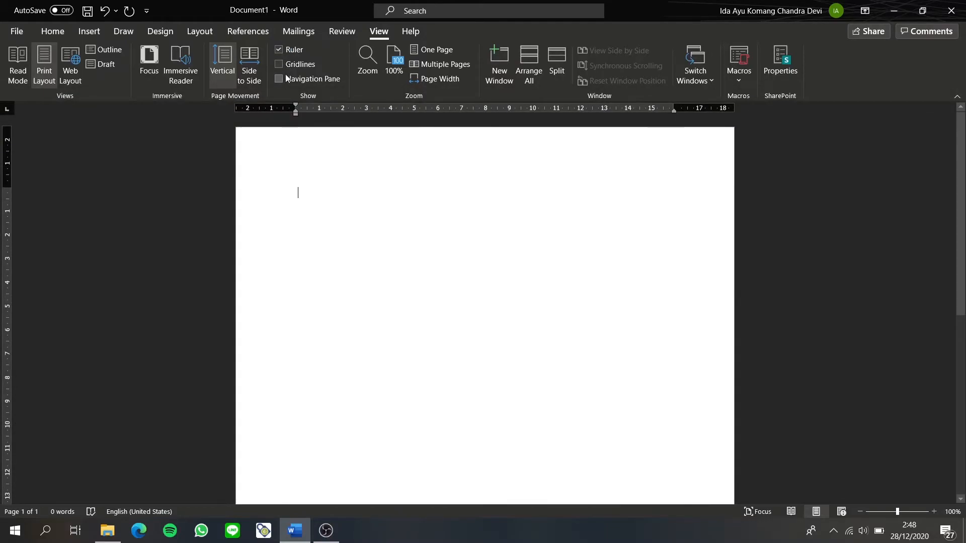
pyautogui.click(285, 79)
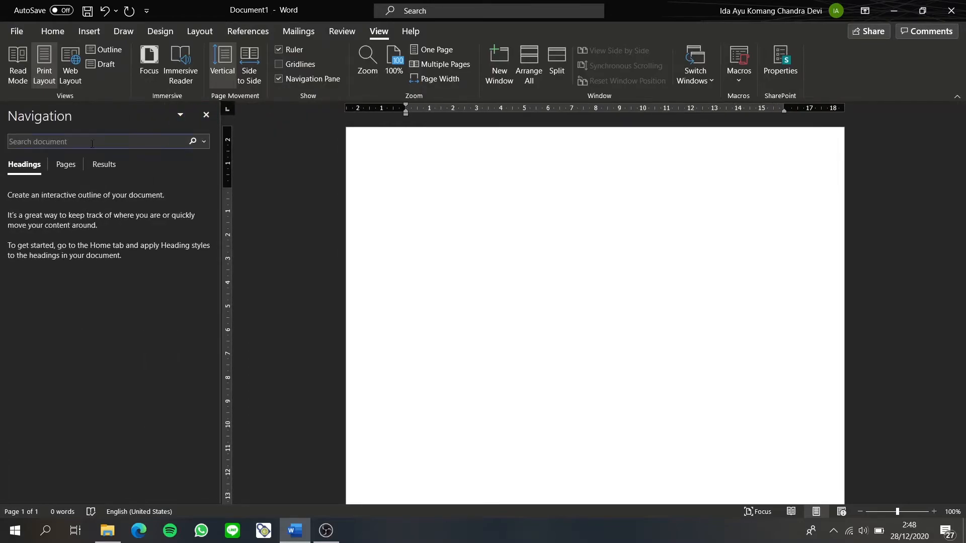
pyautogui.click(312, 80)
pyautogui.click(404, 30)
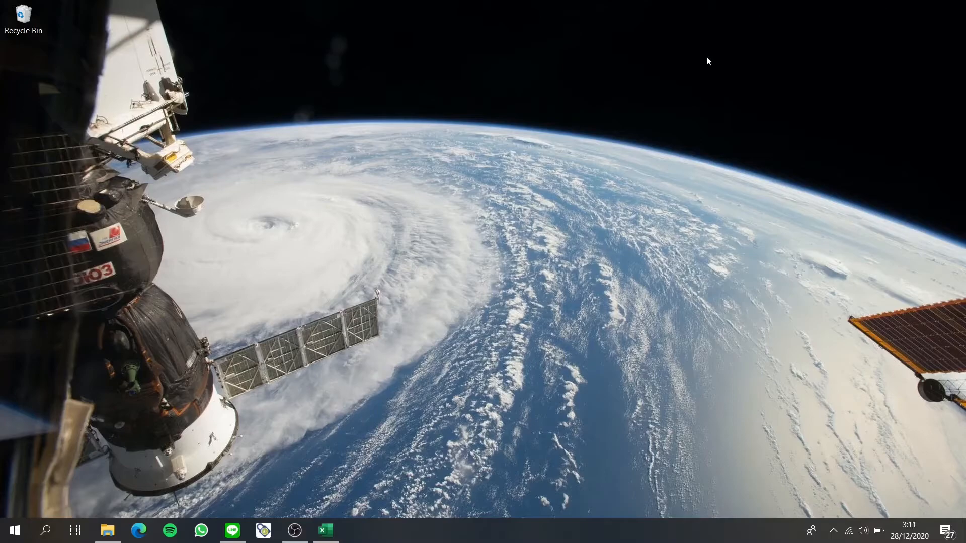
# Switch to the blank Excel workbook, look over its rows and columns, and return to cell A1
pyautogui.click(332, 529)
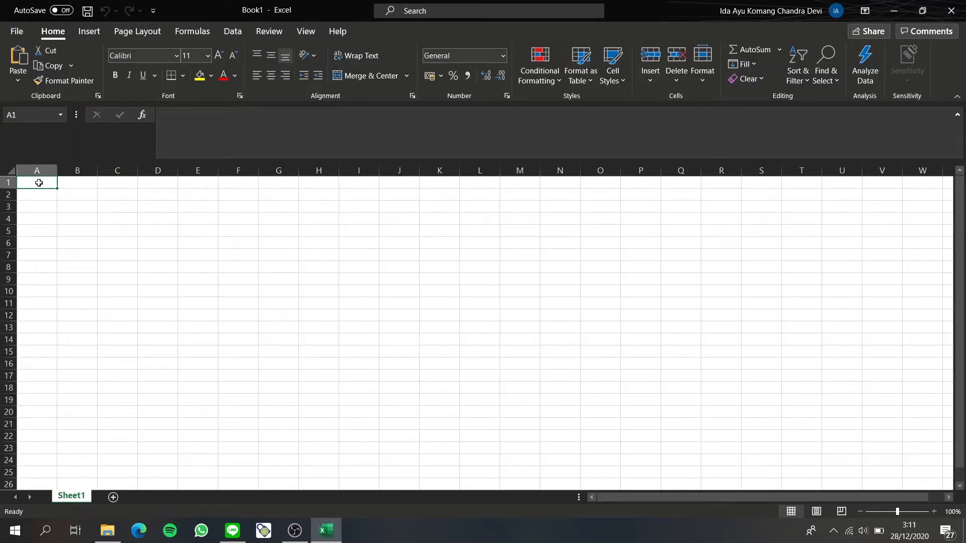
pyautogui.moveTo(47, 266); pyautogui.dragTo(296, 282)
pyautogui.moveTo(912, 485); pyautogui.dragTo(911, 496)
pyautogui.moveTo(905, 496); pyautogui.dragTo(621, 496)
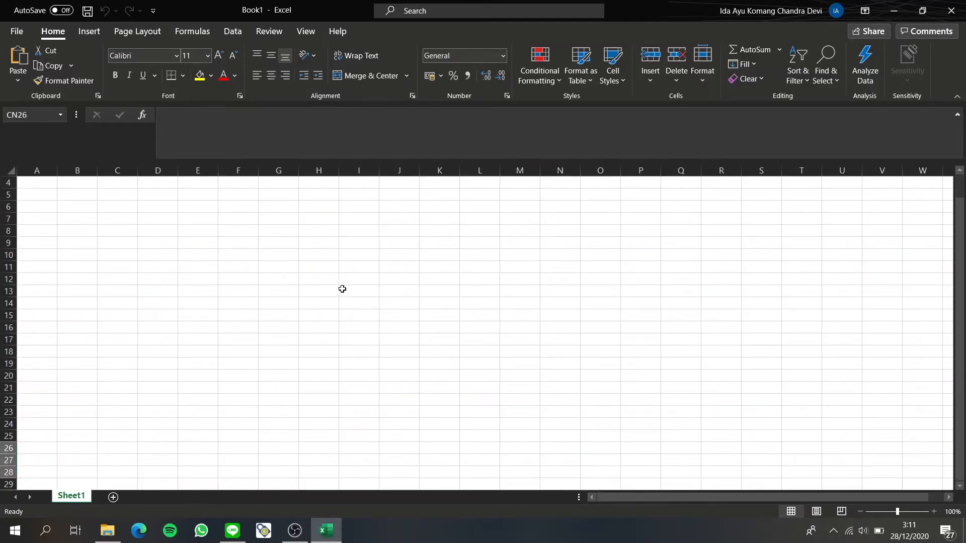
pyautogui.moveTo(336, 290); pyautogui.dragTo(265, 363)
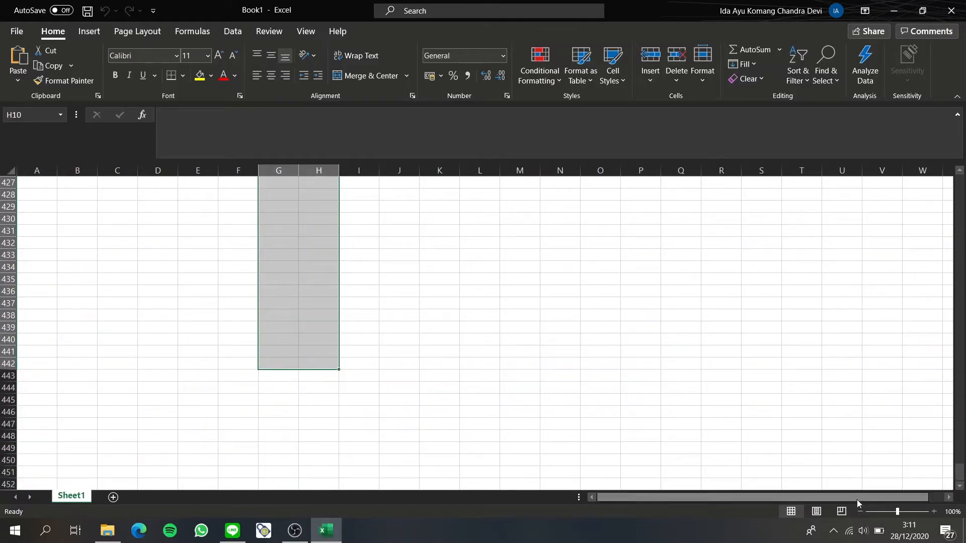
pyautogui.moveTo(959, 473); pyautogui.dragTo(959, 173)
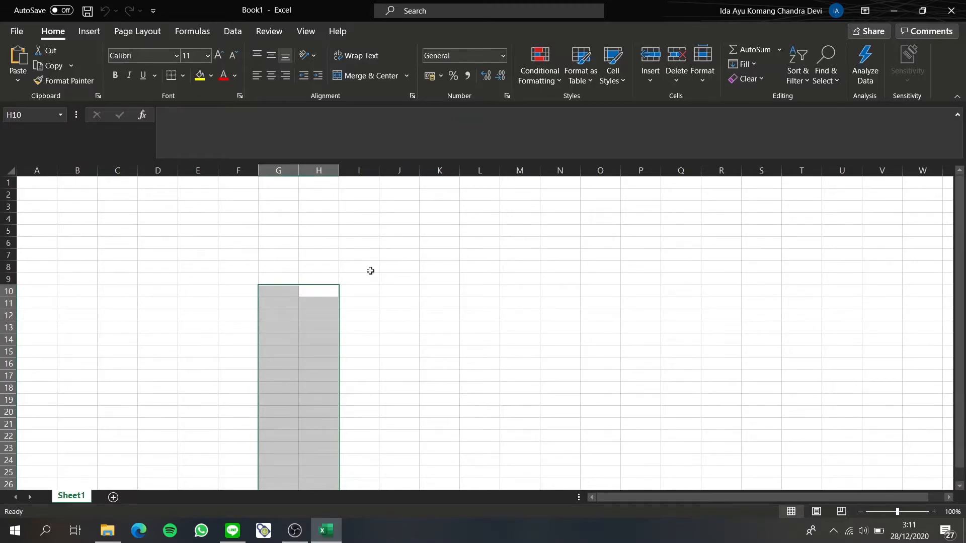
pyautogui.click(38, 185)
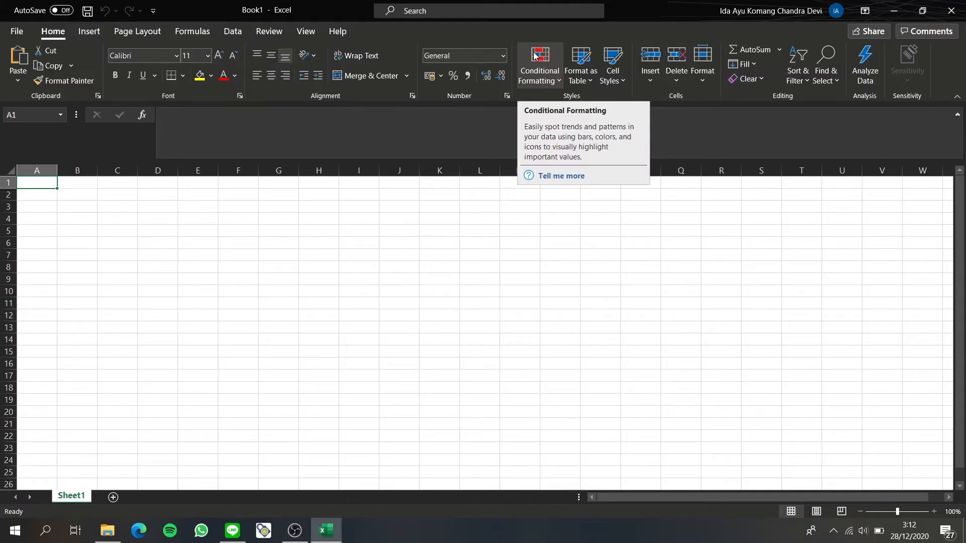
# Examine the workbook's file-management commands and the commands available for the Quick Access Toolbar
pyautogui.click(15, 31)
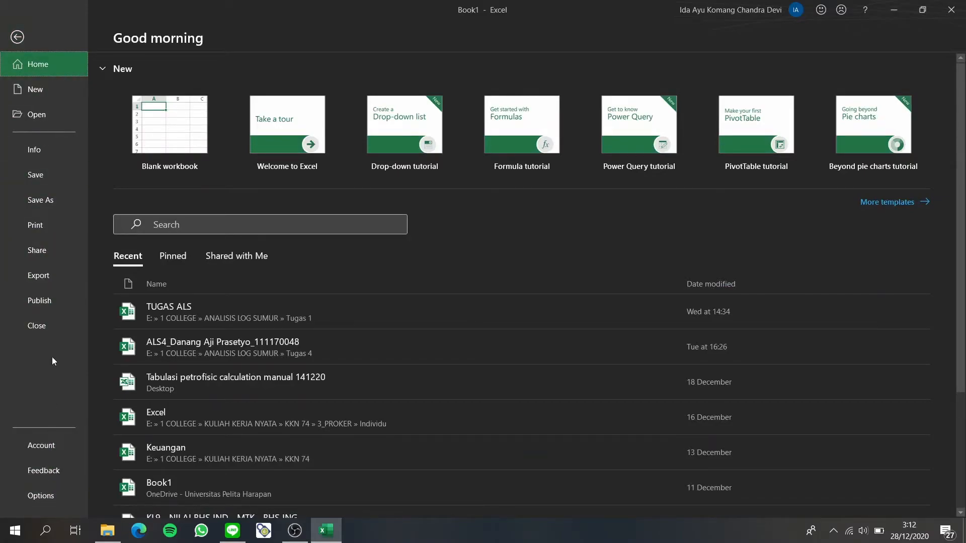
pyautogui.click(17, 38)
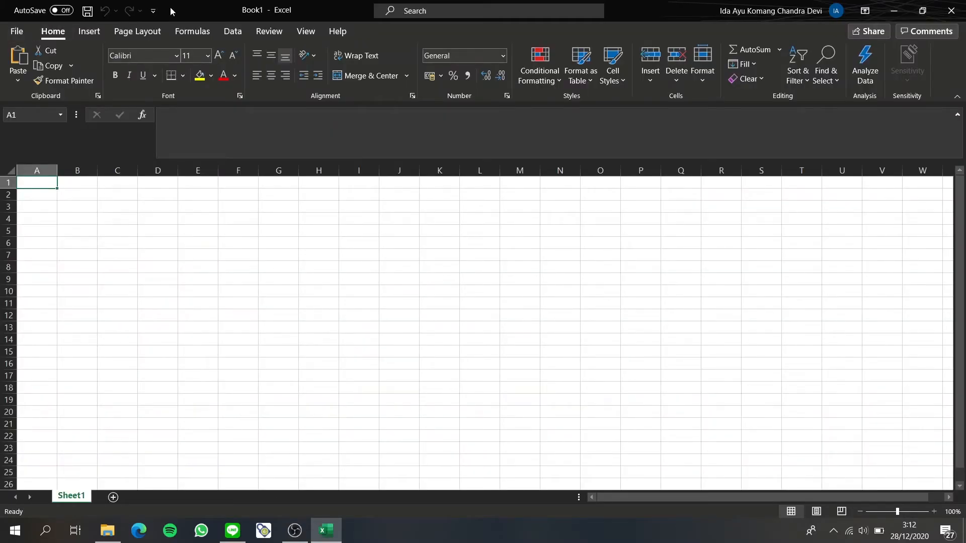
pyautogui.click(155, 11)
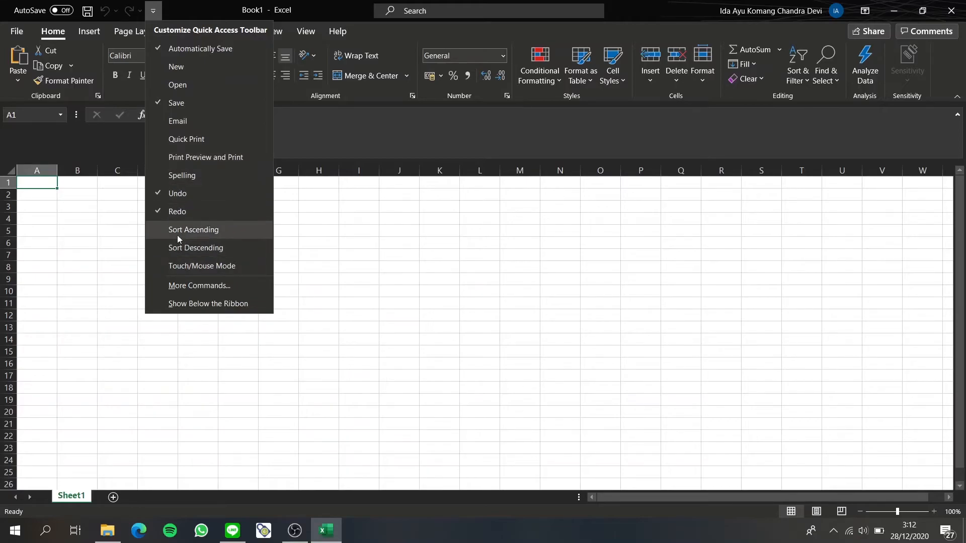
pyautogui.click(157, 12)
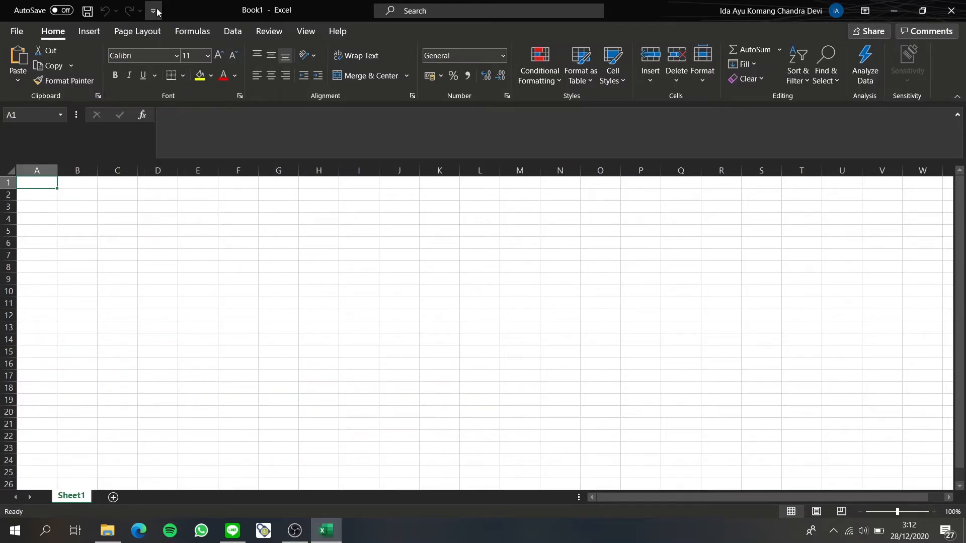
# Look over the command groups for inserting objects, page layout, formulas and data
pyautogui.click(95, 36)
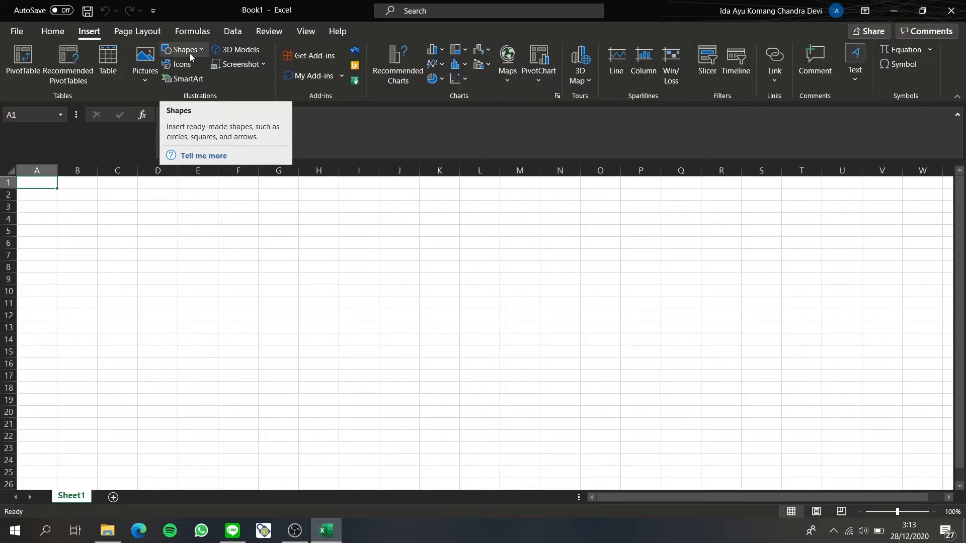
pyautogui.click(149, 35)
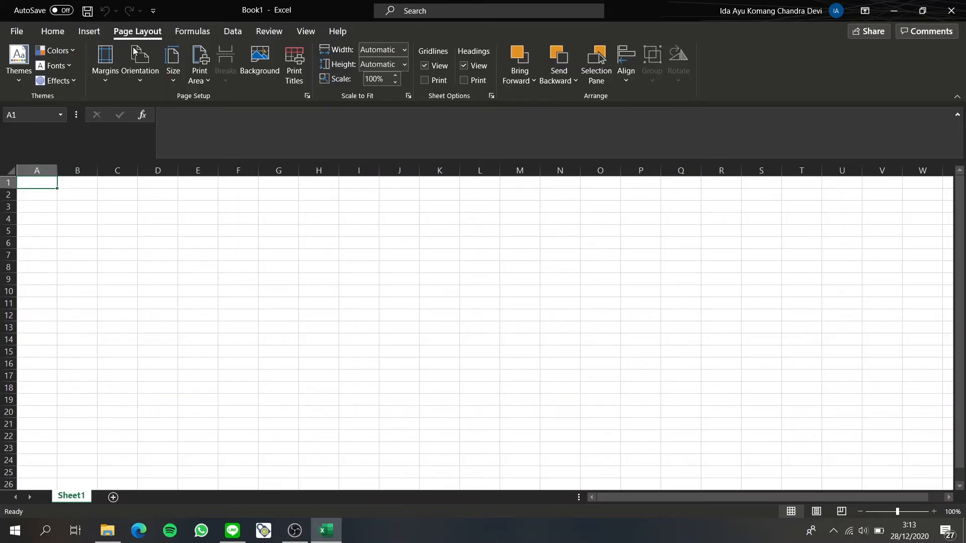
pyautogui.click(182, 33)
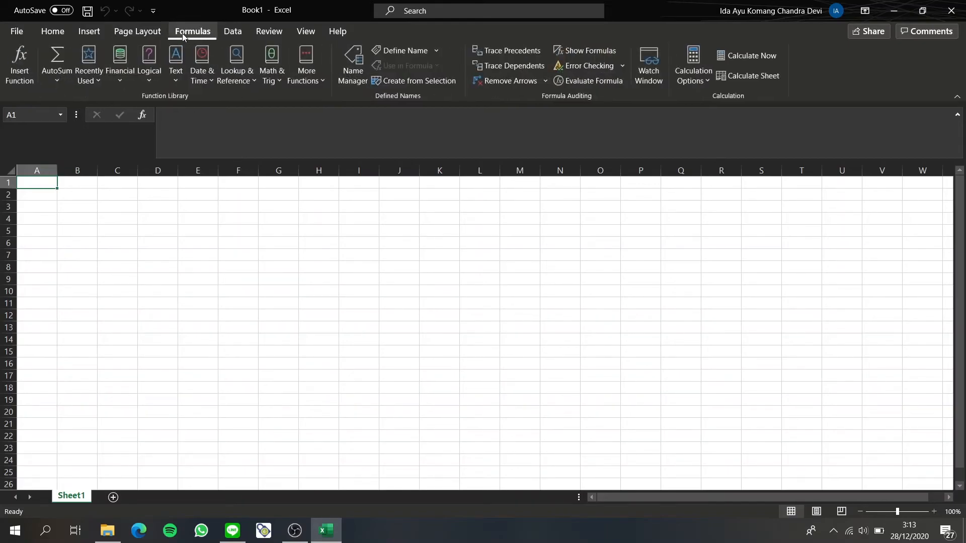
pyautogui.click(228, 25)
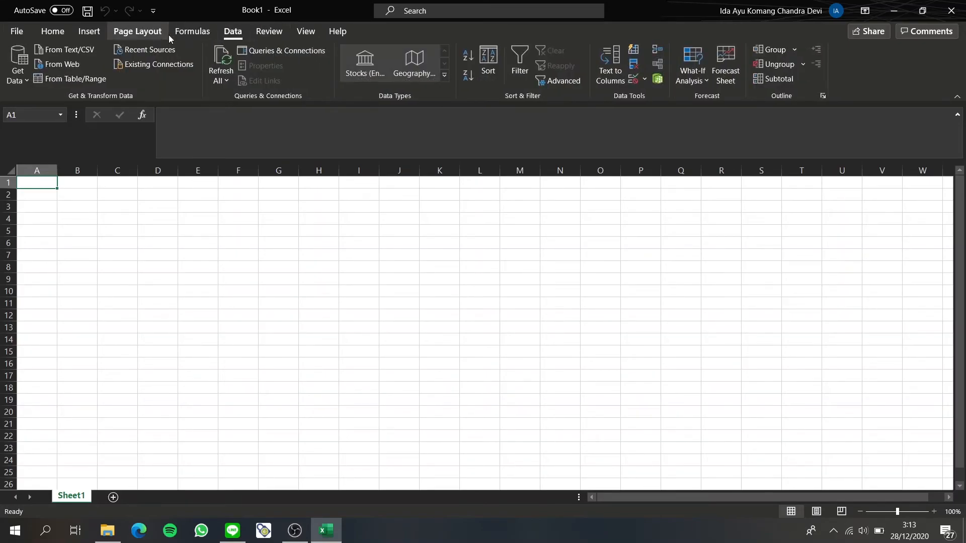
# Examine the function library's categories, including recently used, financial, logical, text, lookup and reference, and math and trigonometry
pyautogui.click(186, 34)
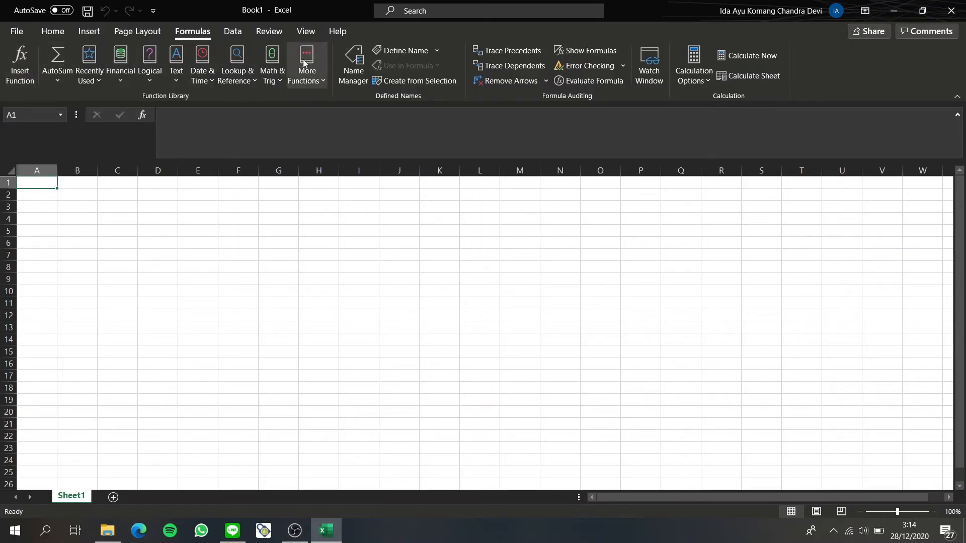
pyautogui.click(92, 70)
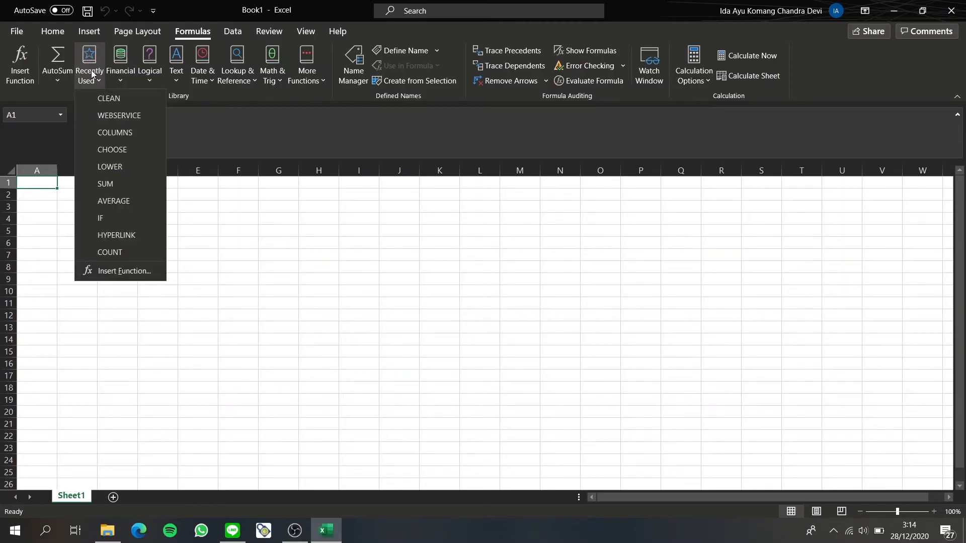
pyautogui.click(120, 68)
pyautogui.click(152, 65)
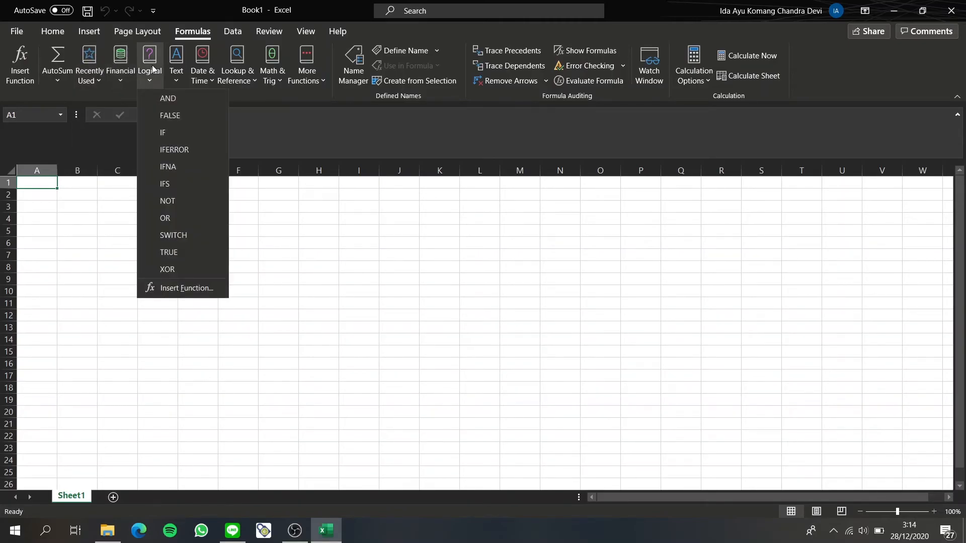
pyautogui.click(121, 71)
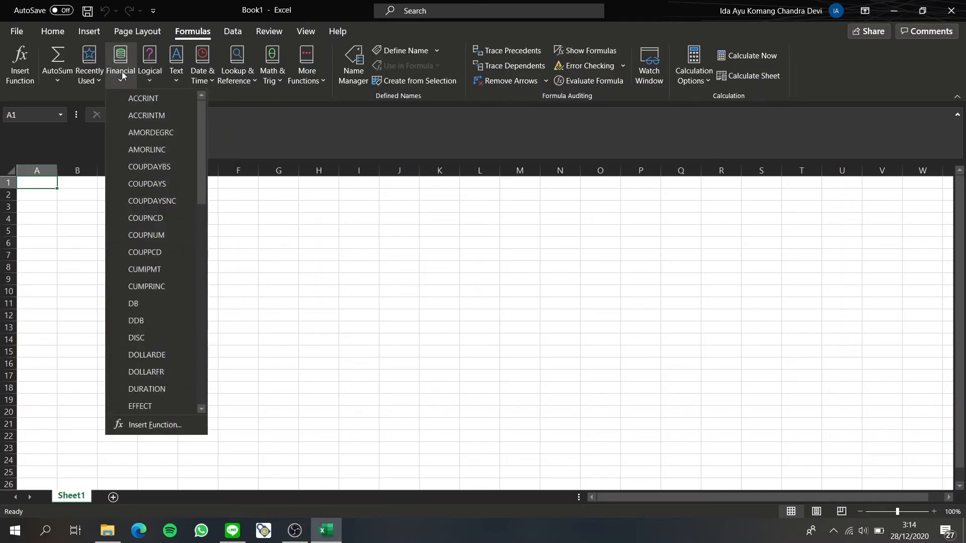
pyautogui.click(278, 80)
pyautogui.click(278, 82)
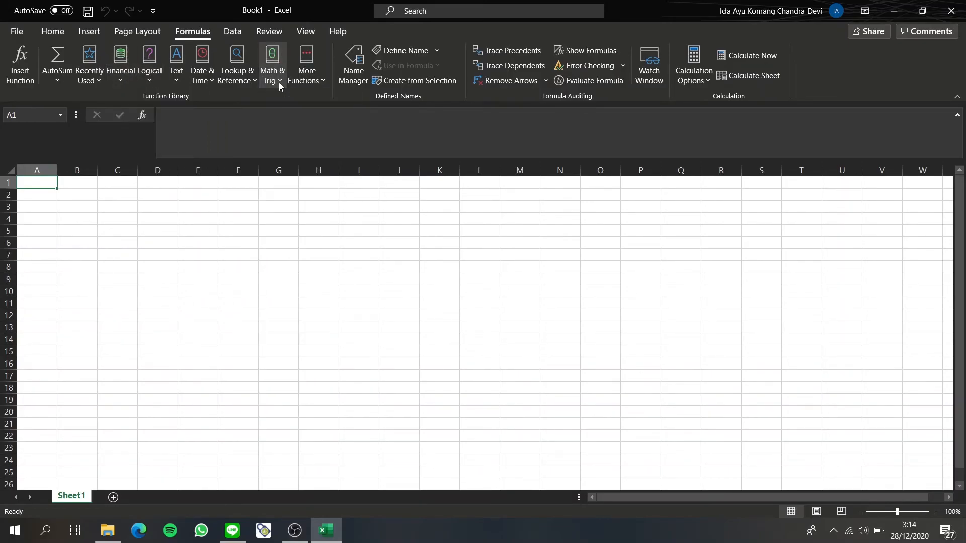
pyautogui.click(235, 75)
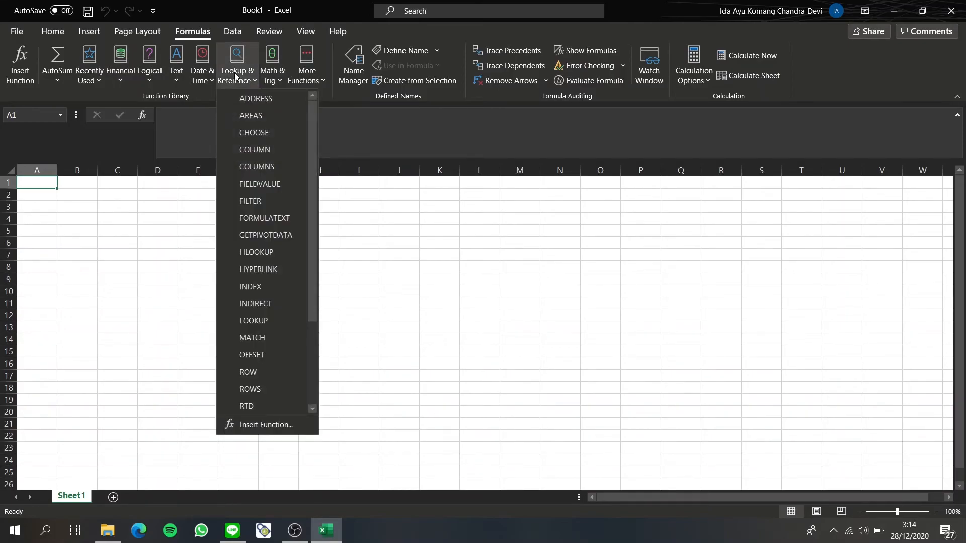
pyautogui.click(235, 76)
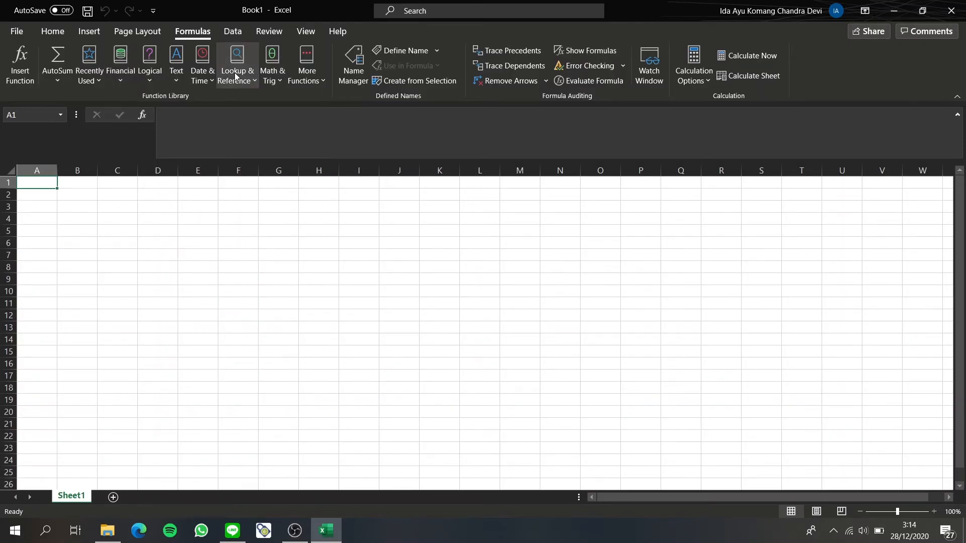
pyautogui.click(176, 73)
pyautogui.click(176, 73)
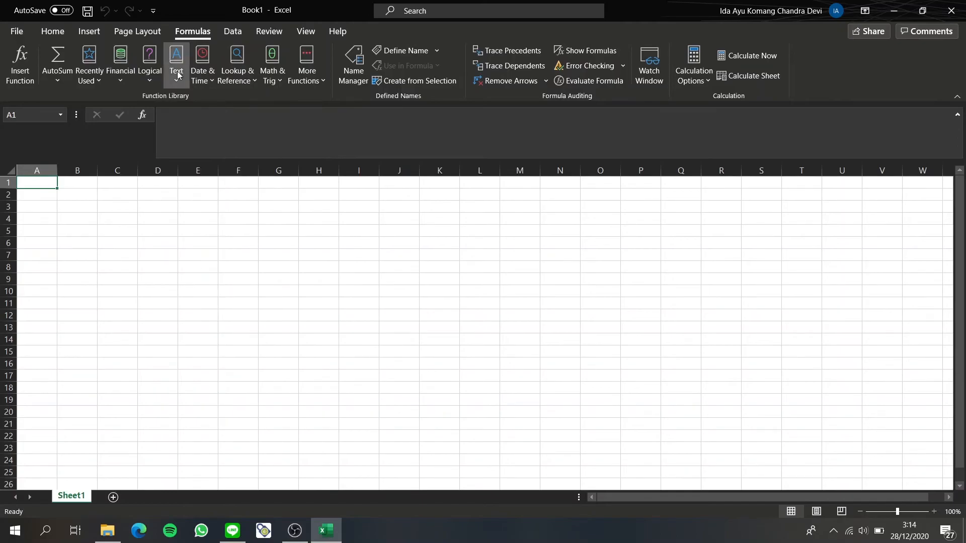
pyautogui.click(152, 71)
pyautogui.click(152, 70)
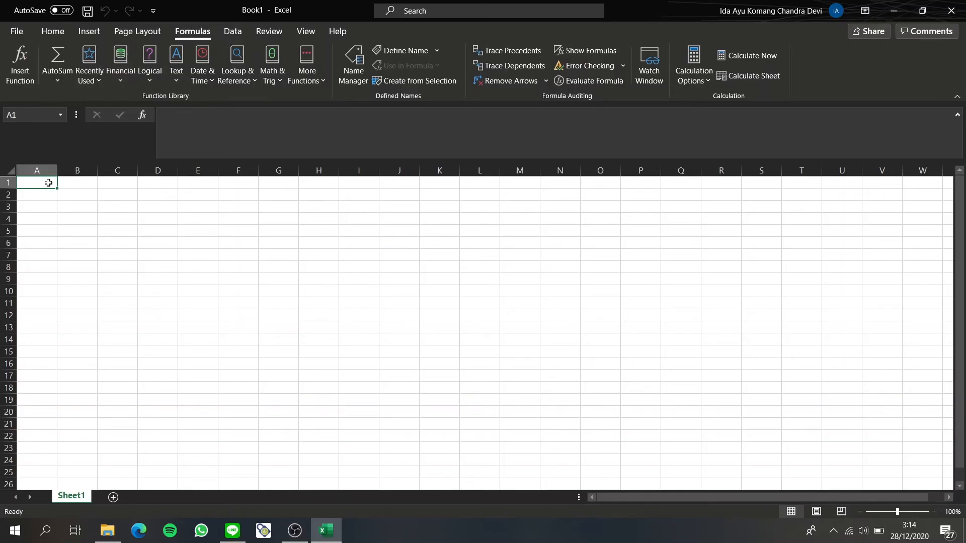
# Start an AVERAGE formula in cell A1, open its function arguments and cancel the entry
pyautogui.write('=')
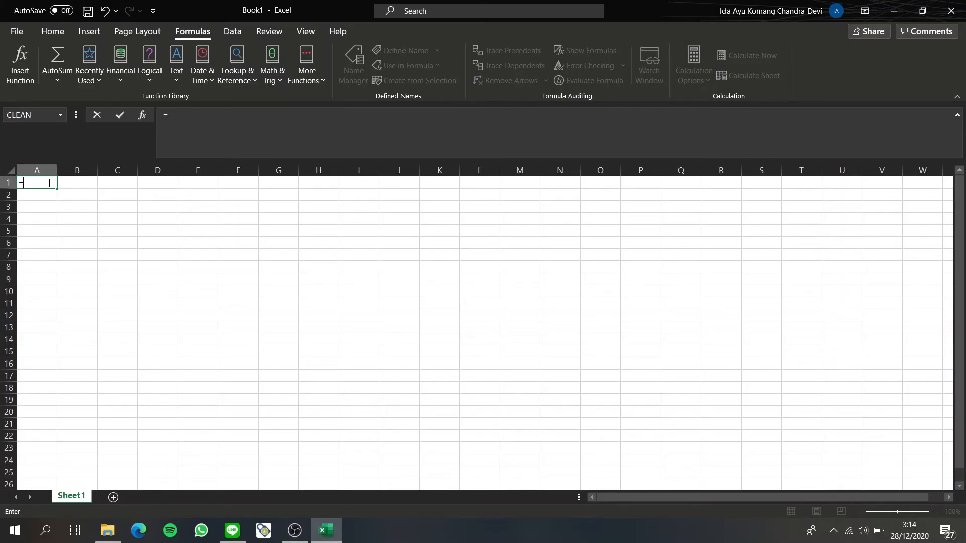
pyautogui.write('average')
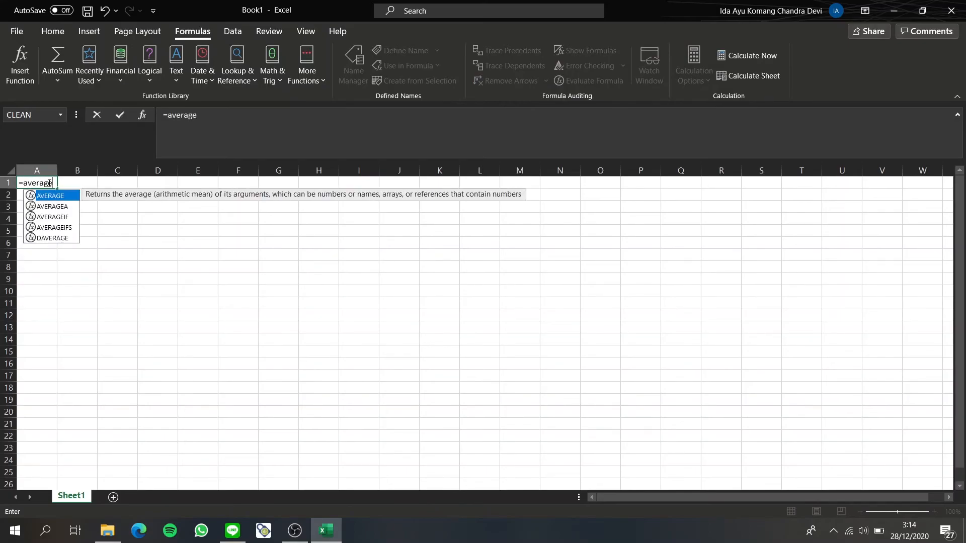
pyautogui.hotkey('ctrl', 'a')
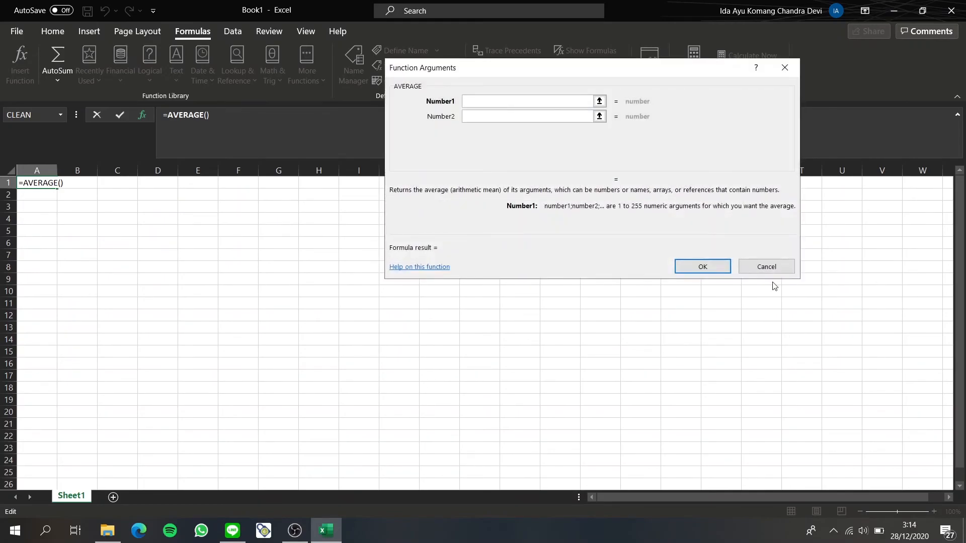
pyautogui.click(770, 269)
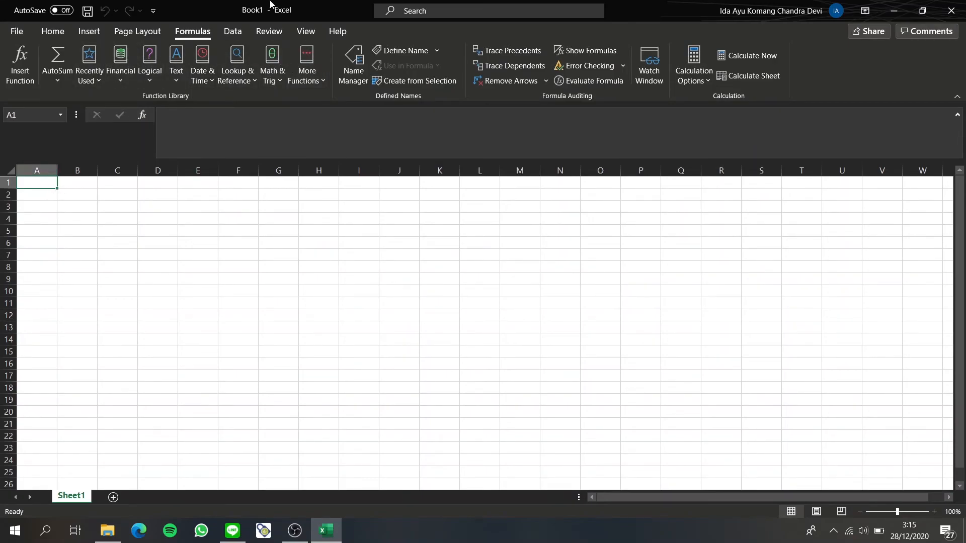
# Look over the command groups for data handling, reviewing and worksheet views
pyautogui.click(239, 33)
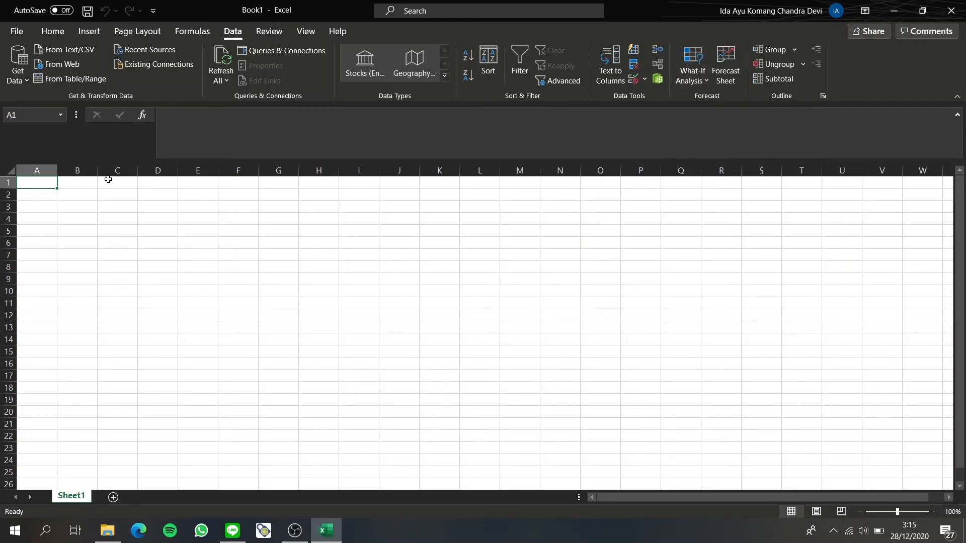
pyautogui.click(259, 30)
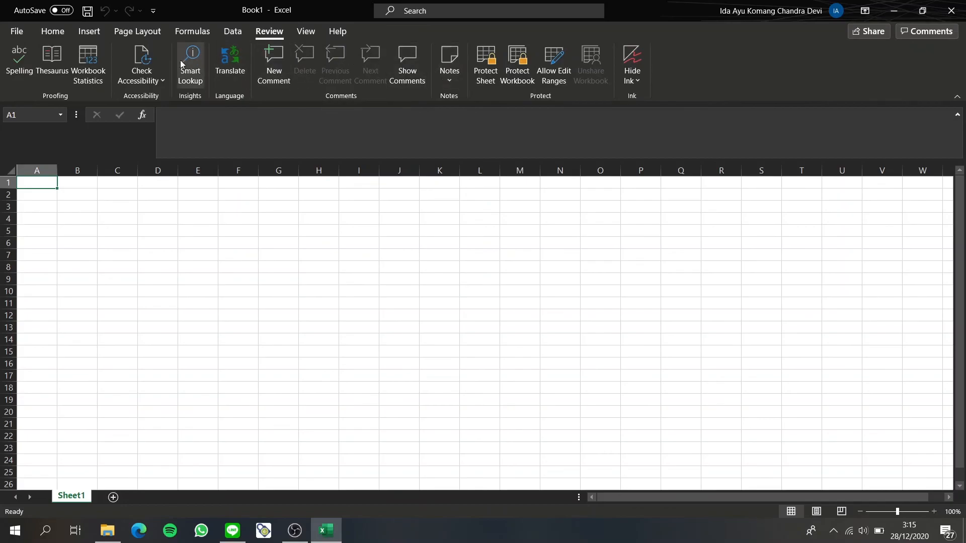
pyautogui.click(305, 33)
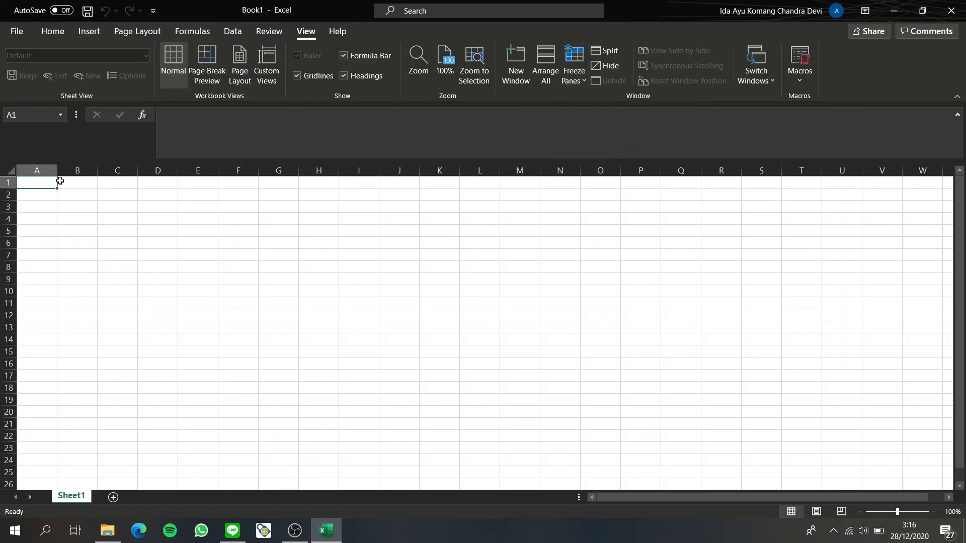
# Highlight cells A1:A19 and the first-row cells from A to J in turn, ending on J1
pyautogui.moveTo(43, 180); pyautogui.dragTo(44, 400)
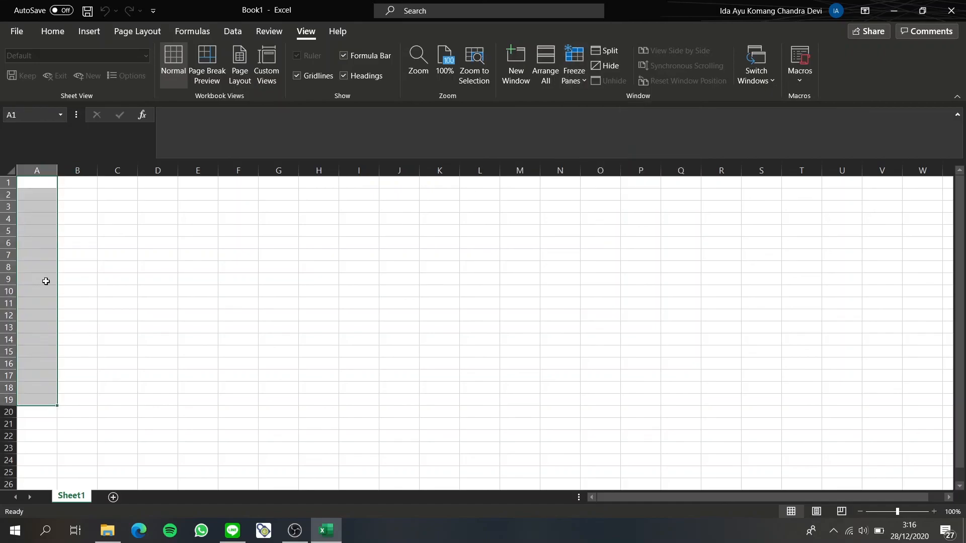
pyautogui.moveTo(44, 184); pyautogui.dragTo(403, 181)
pyautogui.click(403, 182)
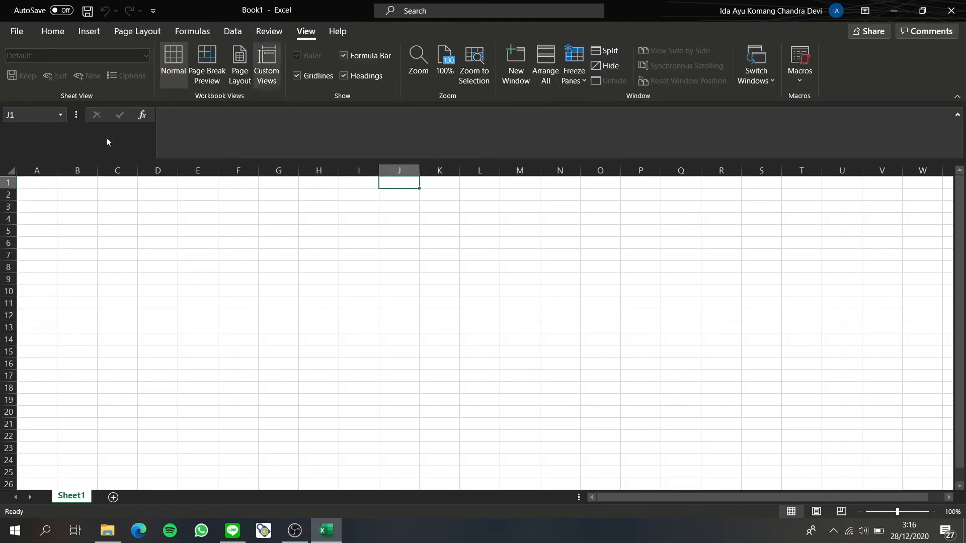
pyautogui.scroll(-2, 90, 191)
pyautogui.scroll(2, 91, 191)
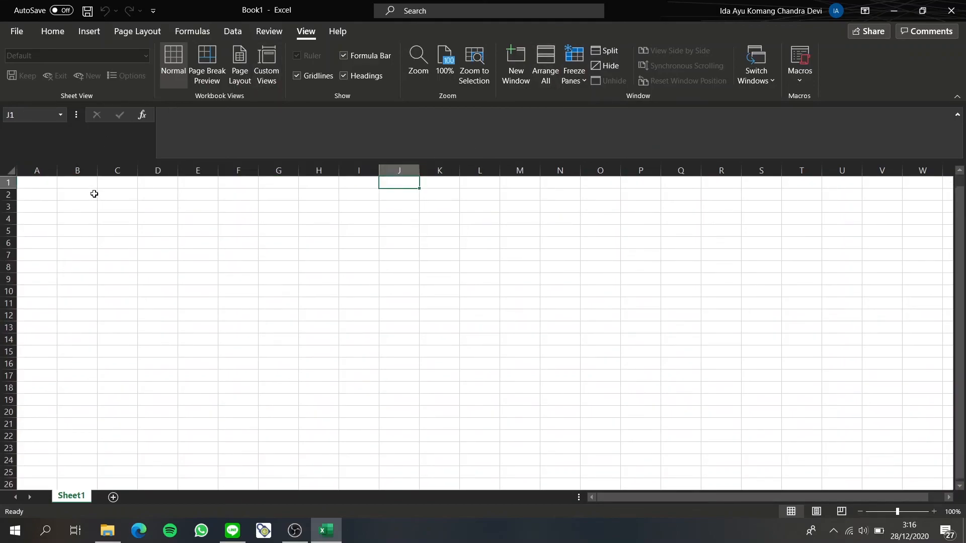
# Freeze the panes with A1:L1 selected, test how the worksheet scrolls, and unfreeze them
pyautogui.moveTo(23, 182); pyautogui.dragTo(489, 178)
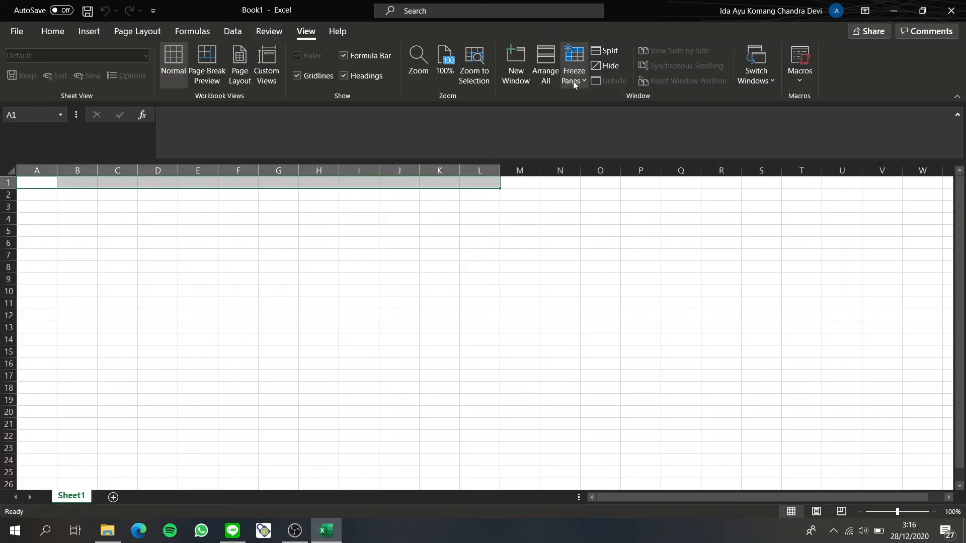
pyautogui.click(581, 69)
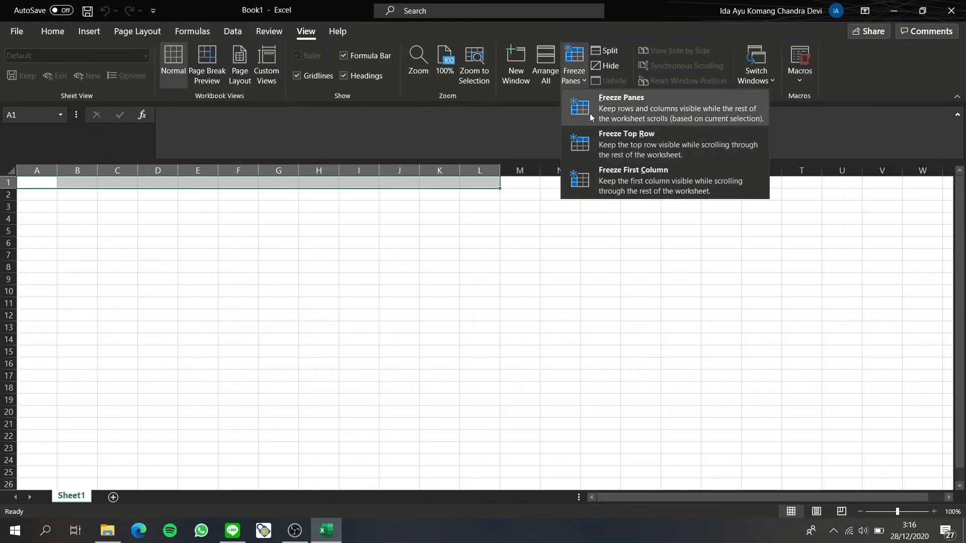
pyautogui.click(602, 108)
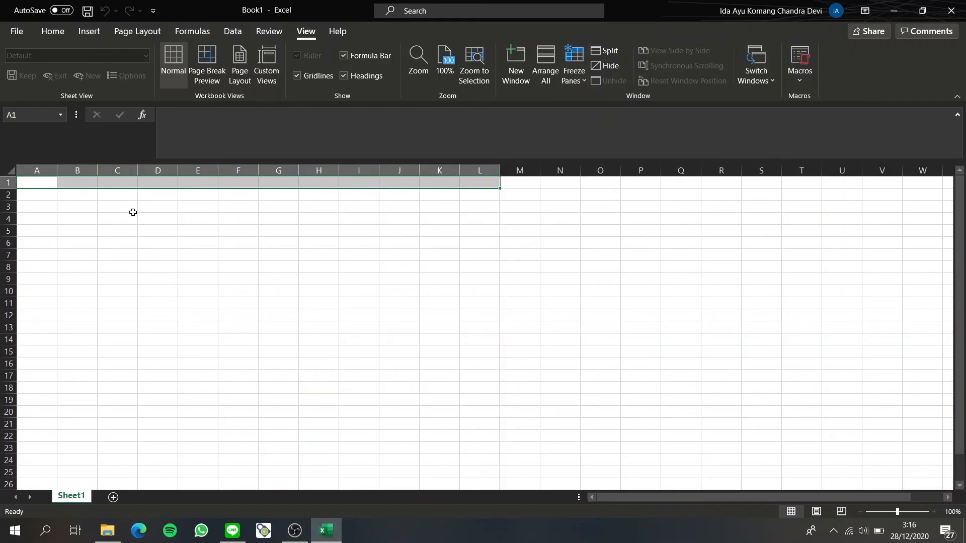
pyautogui.scroll(-4, 131, 214)
pyautogui.scroll(4, 131, 214)
pyautogui.scroll(-5, 132, 215)
pyautogui.scroll(5, 159, 222)
pyautogui.click(576, 56)
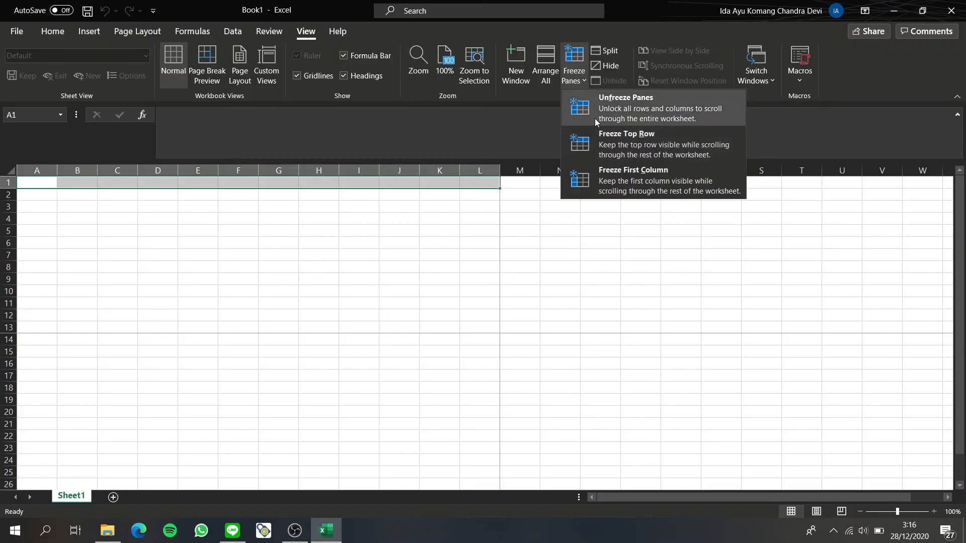
pyautogui.click(595, 119)
# View the available help and community commands, and select cell C2
pyautogui.click(337, 33)
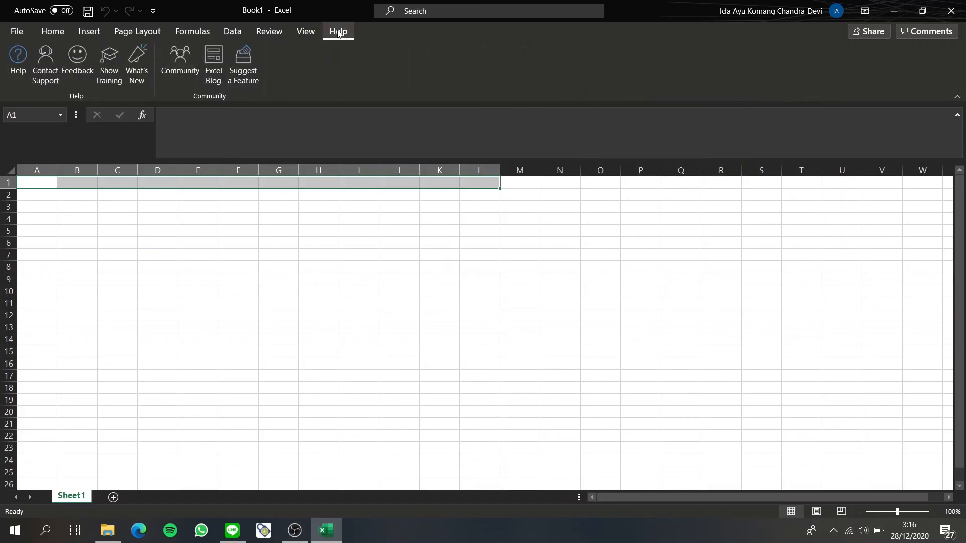
pyautogui.click(125, 194)
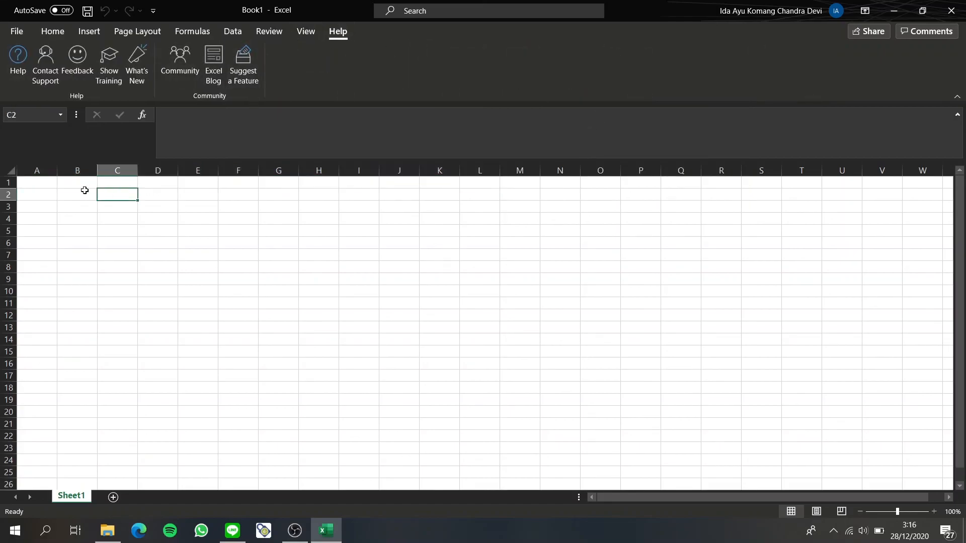